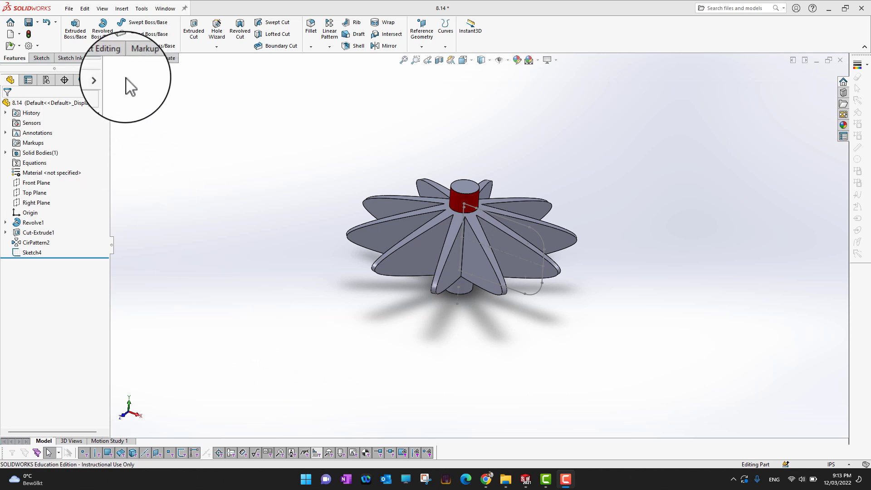
- Show the Direct Editing tool set in the CommandManager in place of the feature tools
{"action": "left_click", "coordinate": [105, 58]}
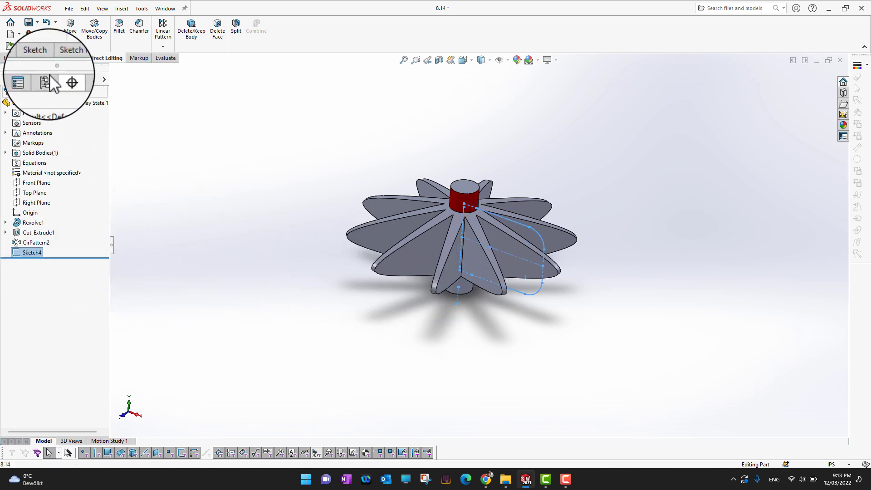
- Revolve Sketch4 360° about its centerline into a separate, unmerged envelope body, Revolve3
{"action": "left_click", "coordinate": [13, 58]}
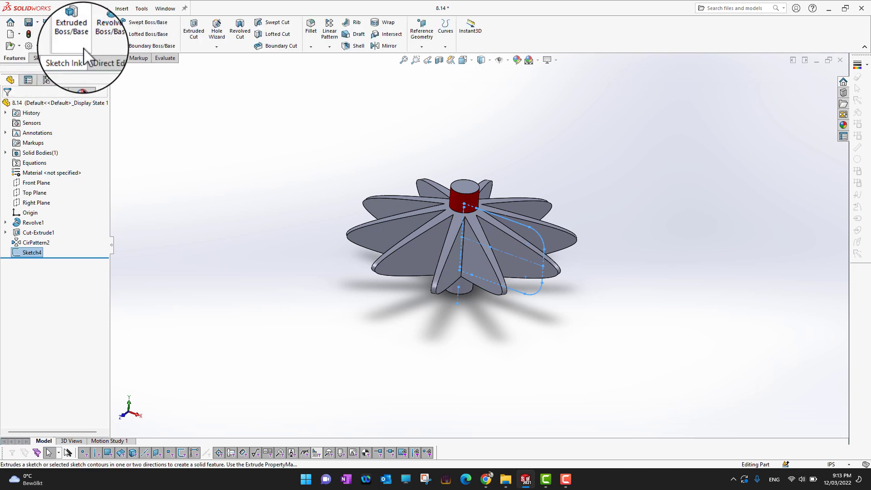
{"action": "left_click", "coordinate": [103, 32]}
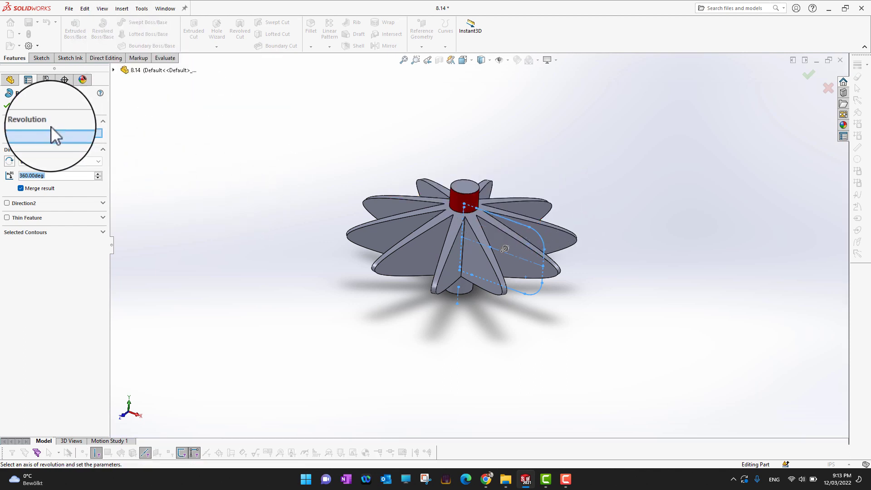
{"action": "left_click", "coordinate": [463, 229]}
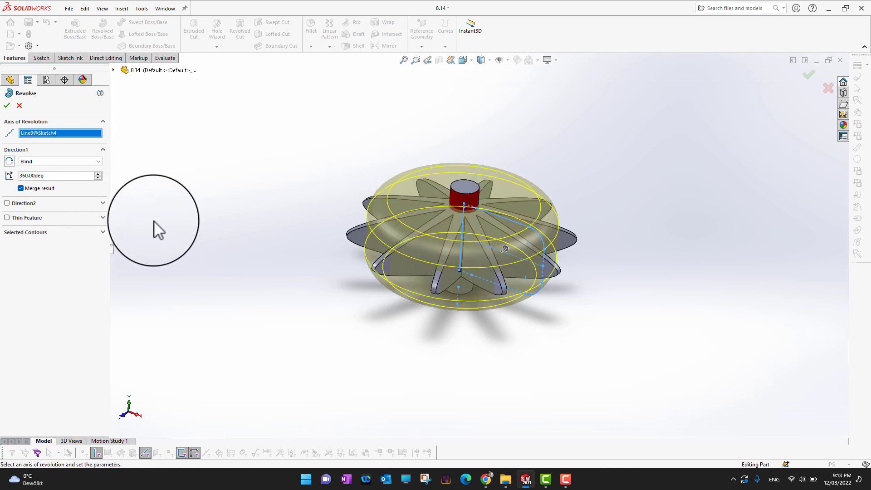
{"action": "left_click", "coordinate": [20, 188]}
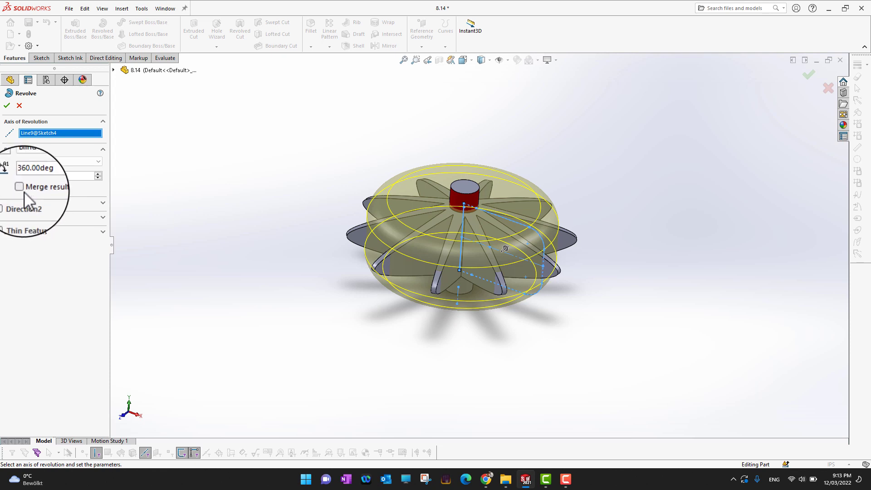
{"action": "left_click", "coordinate": [8, 106]}
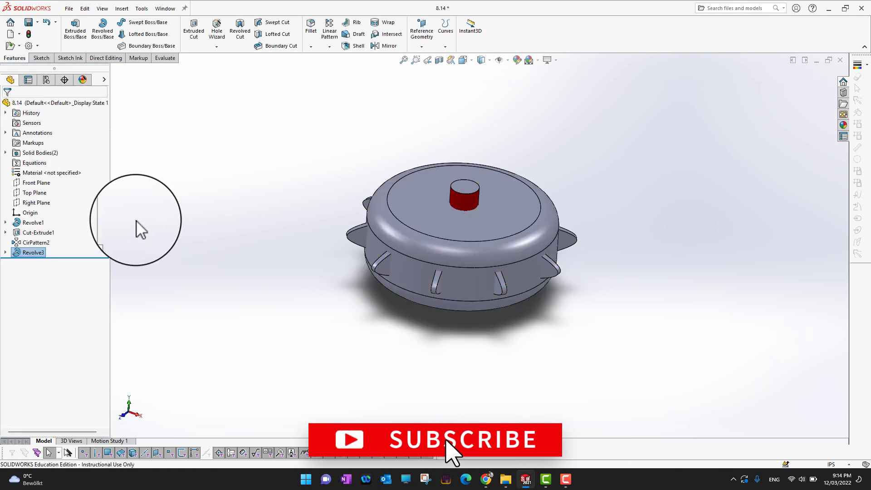
- Check the CirPattern2 and Revolve3 bodies under Solid Bodies, then return to the Direct Editing tools
{"action": "left_click", "coordinate": [5, 152]}
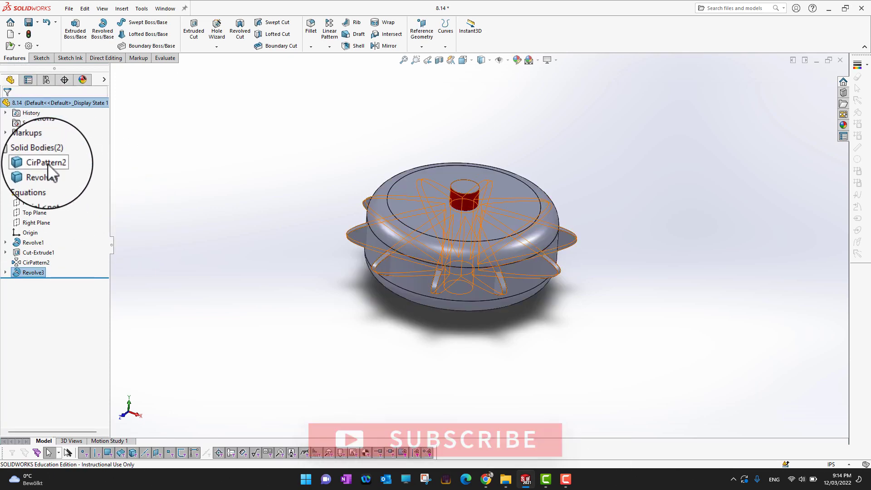
{"action": "left_click", "coordinate": [45, 163]}
{"action": "left_click", "coordinate": [43, 173]}
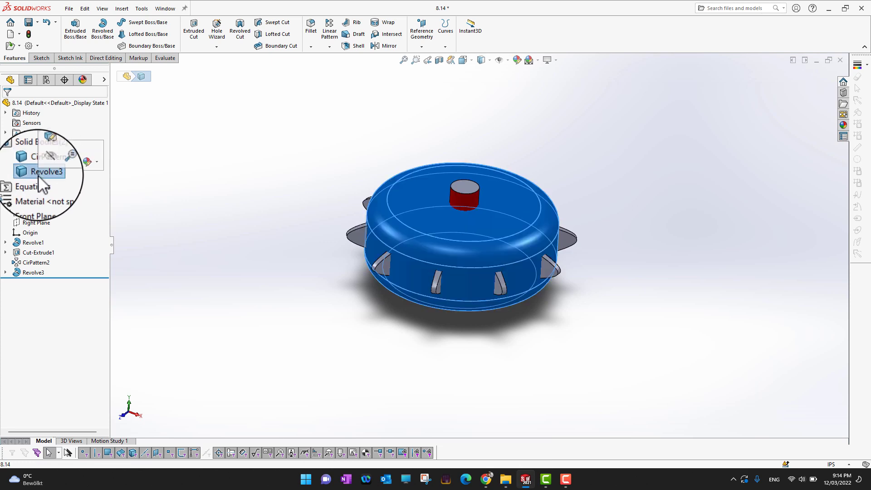
{"action": "left_click", "coordinate": [231, 321]}
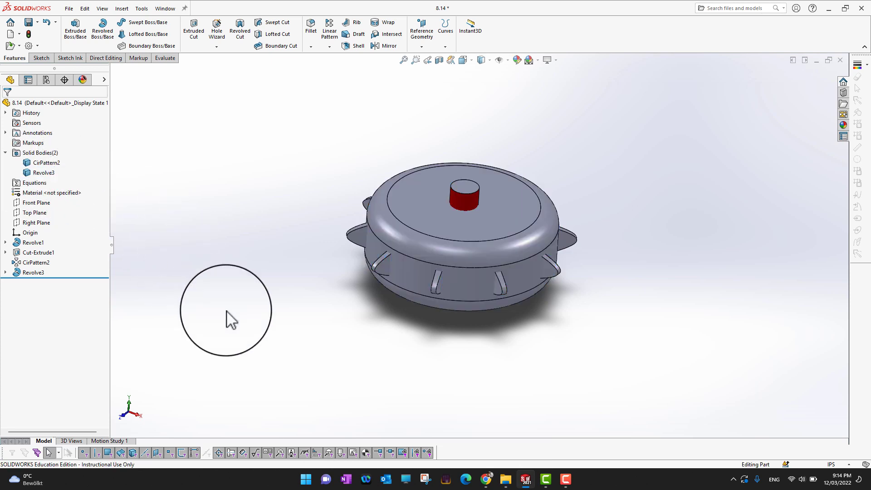
{"action": "left_click", "coordinate": [98, 58]}
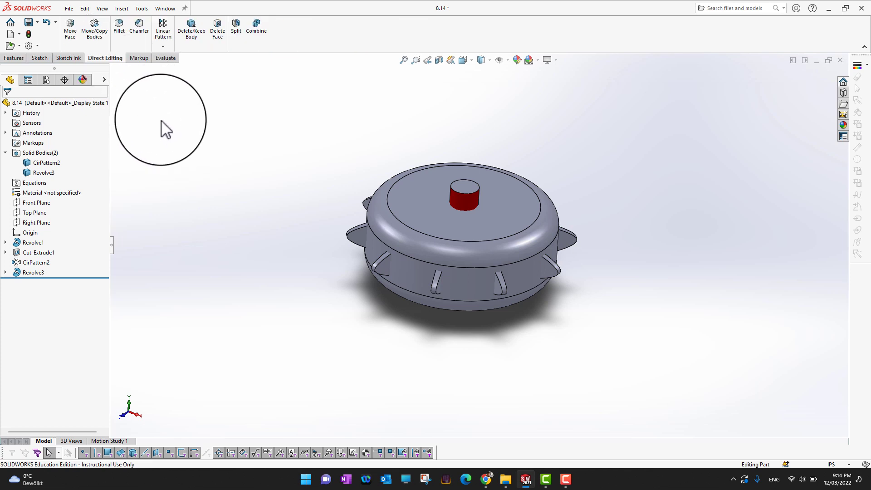
- Combine Revolve3 and CirPattern2 with Add into one solid body, Combine1
{"action": "left_click", "coordinate": [252, 27]}
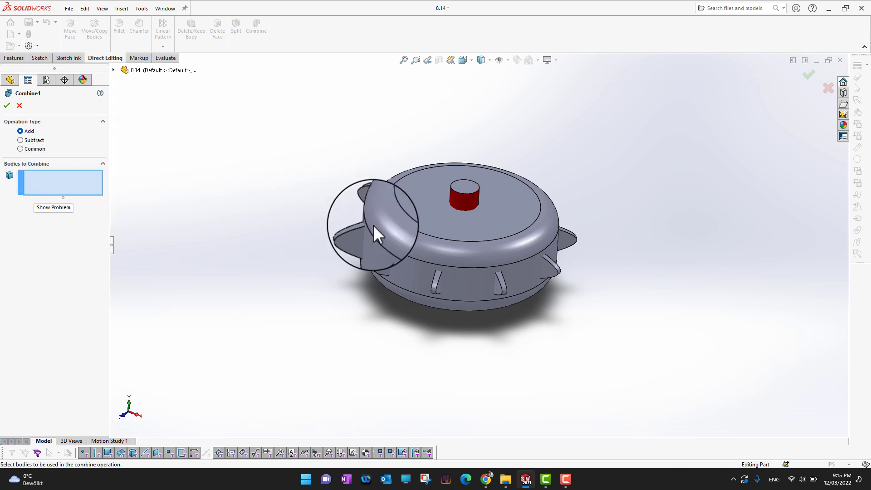
{"action": "left_click", "coordinate": [414, 190]}
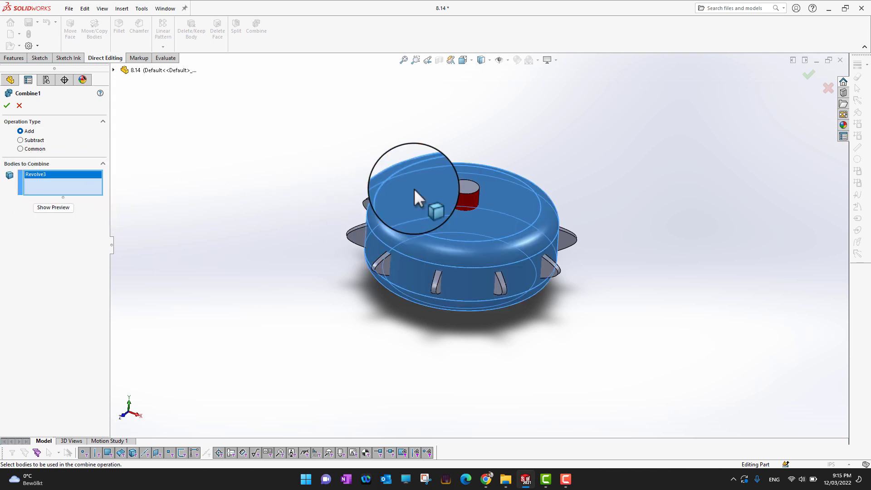
{"action": "left_click", "coordinate": [468, 206]}
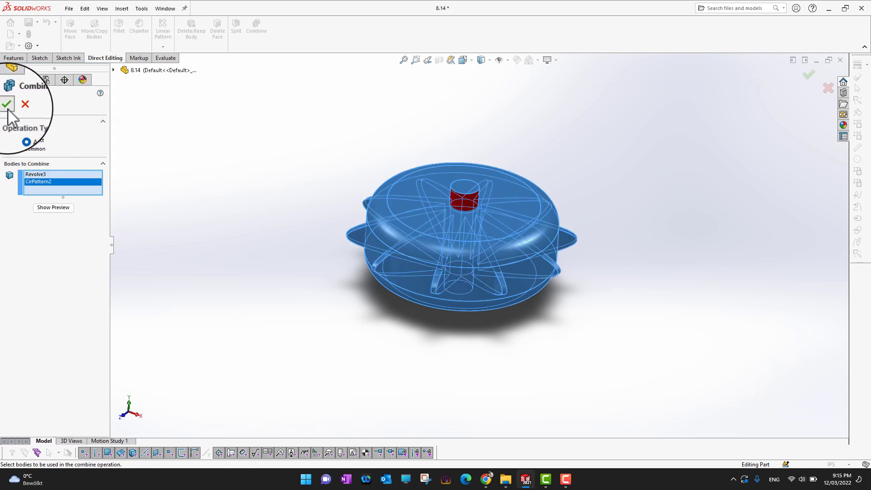
{"action": "left_click", "coordinate": [7, 104]}
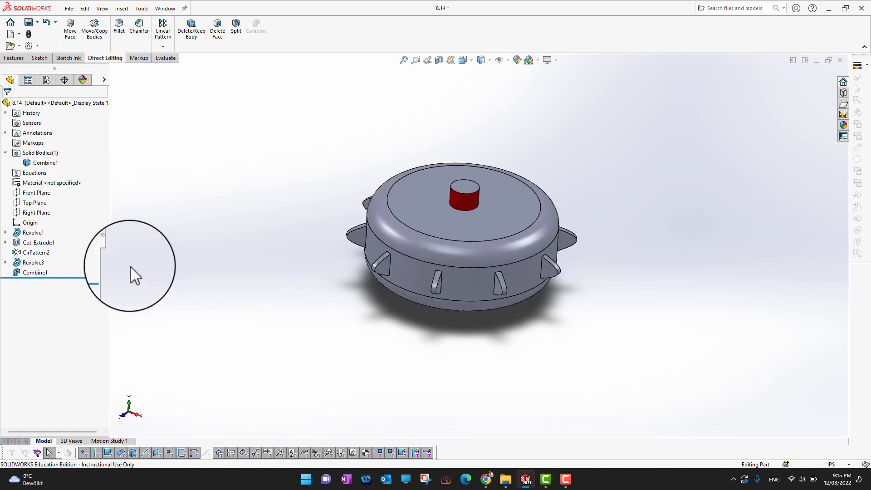
- Delete Combine1 and check that CirPattern2 and Revolve3 are separate bodies again
{"action": "right_click", "coordinate": [35, 272]}
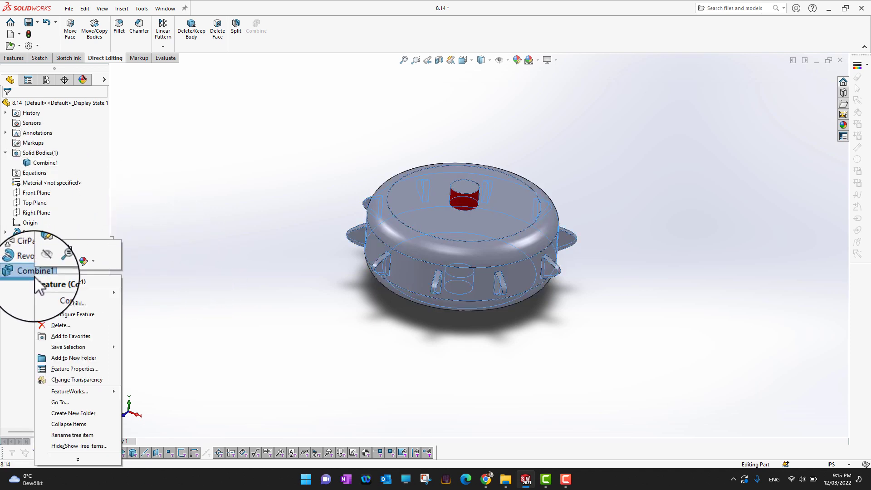
{"action": "left_click", "coordinate": [59, 324]}
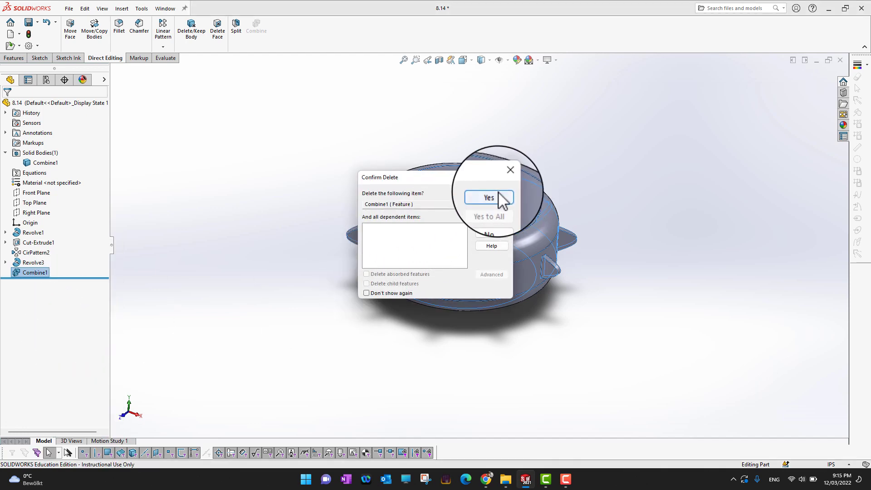
{"action": "left_click", "coordinate": [507, 195]}
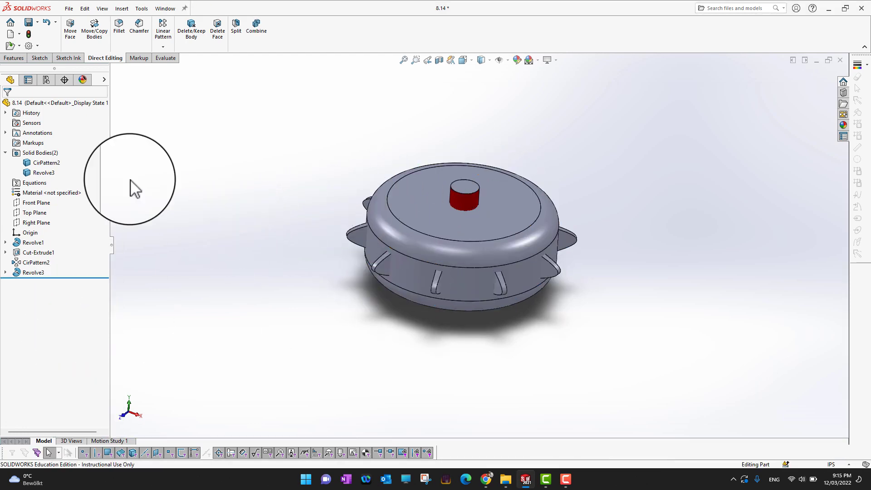
{"action": "left_click", "coordinate": [53, 164]}
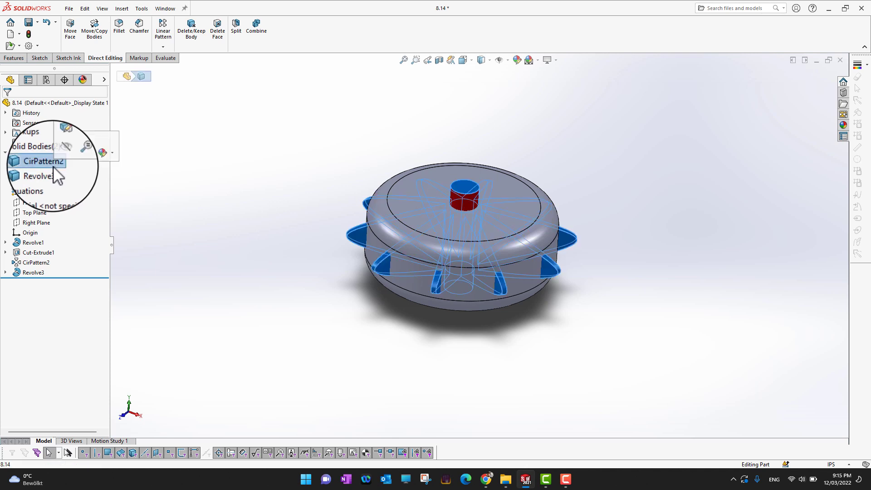
{"action": "left_click", "coordinate": [49, 173]}
{"action": "left_click", "coordinate": [203, 271]}
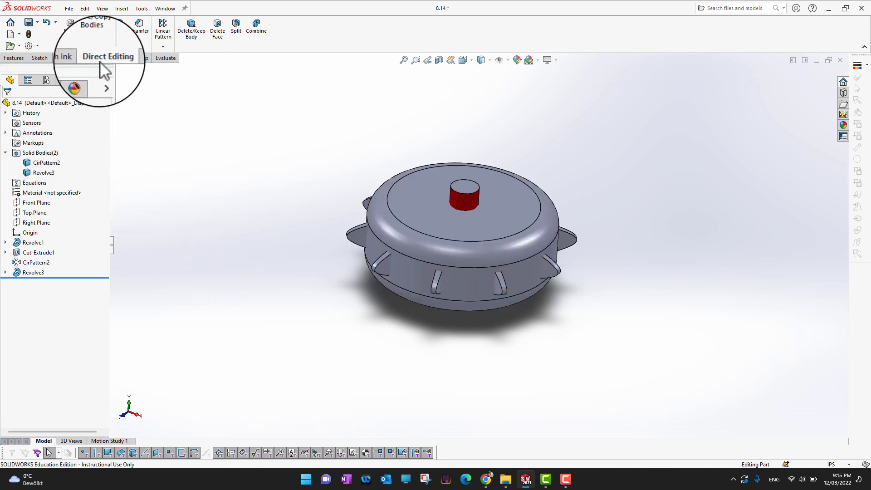
- Subtract the CirPattern2 blades from Revolve3 as the main body, leaving blade-shaped slots
{"action": "left_click", "coordinate": [263, 37]}
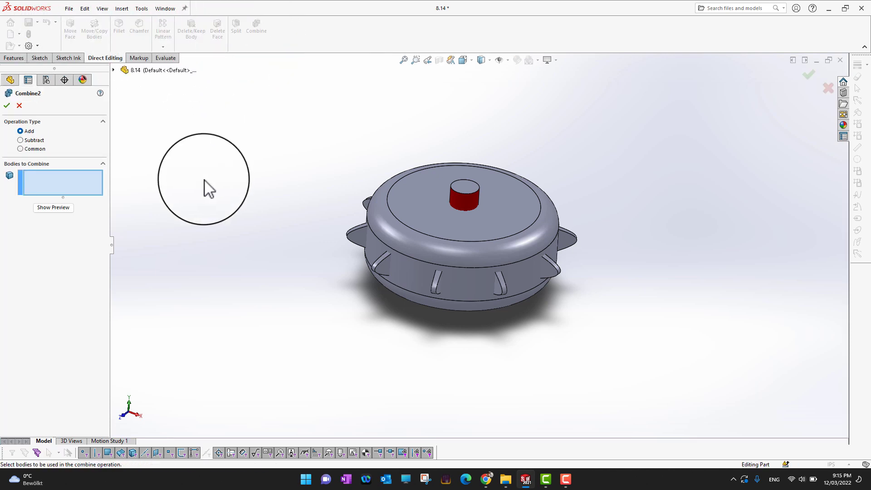
{"action": "left_click", "coordinate": [29, 140]}
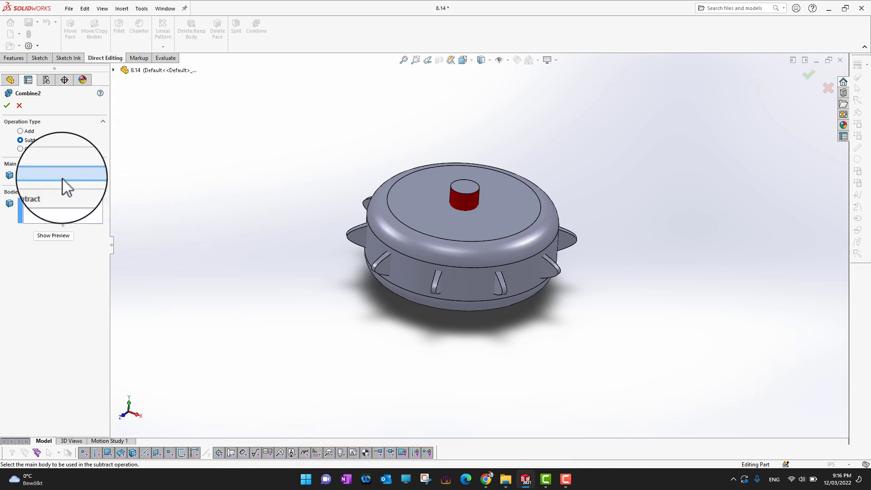
{"action": "left_click", "coordinate": [419, 195]}
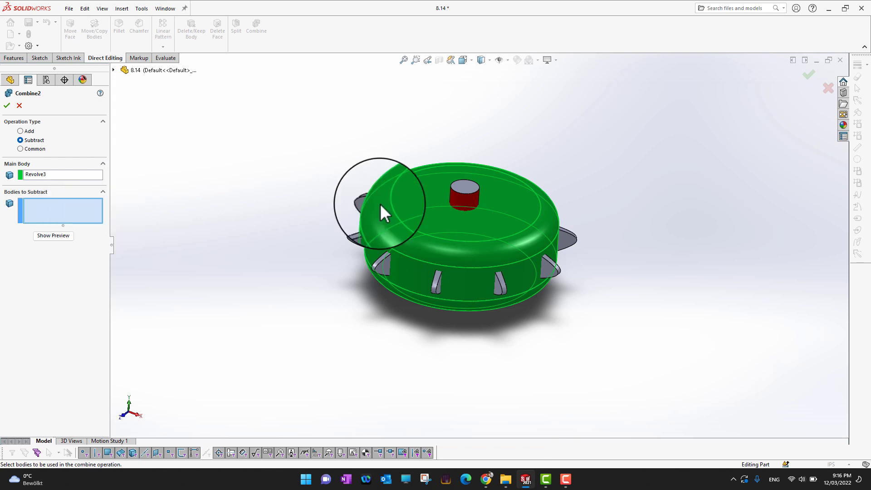
{"action": "left_click", "coordinate": [467, 192]}
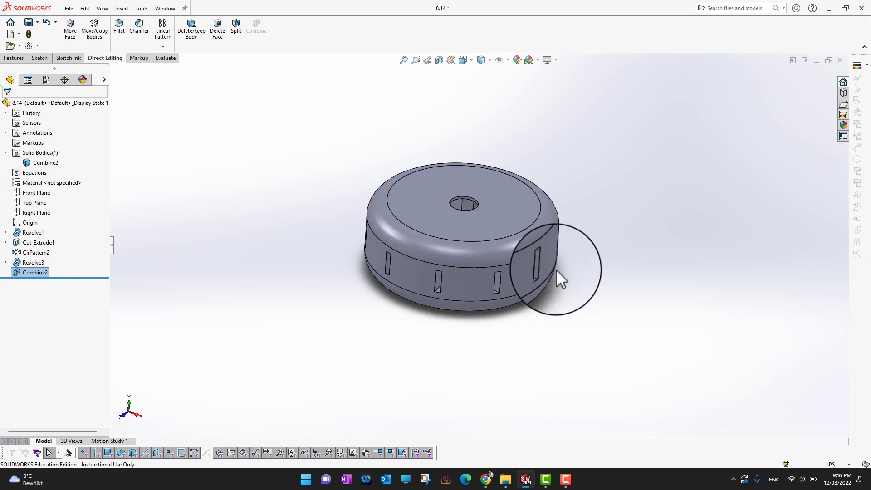
- Inspect the slotted body with a horizontal Top Plane section view, then cancel it
{"action": "left_click", "coordinate": [439, 60]}
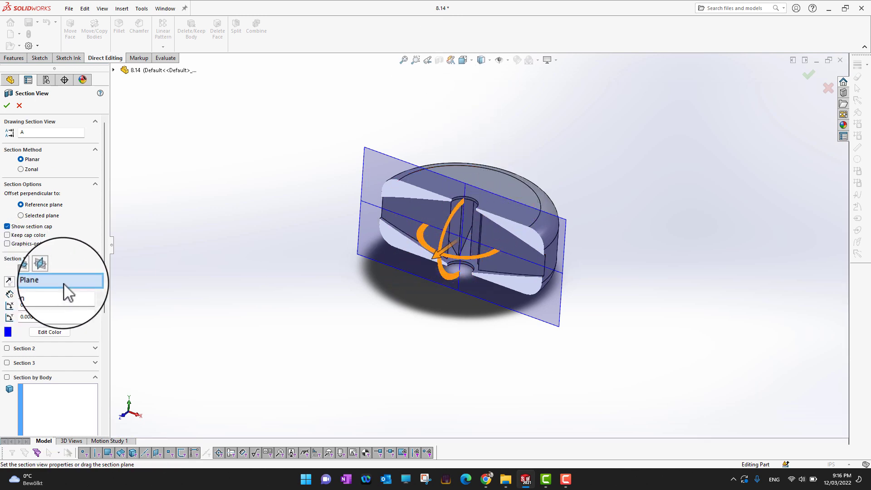
{"action": "left_click", "coordinate": [35, 270]}
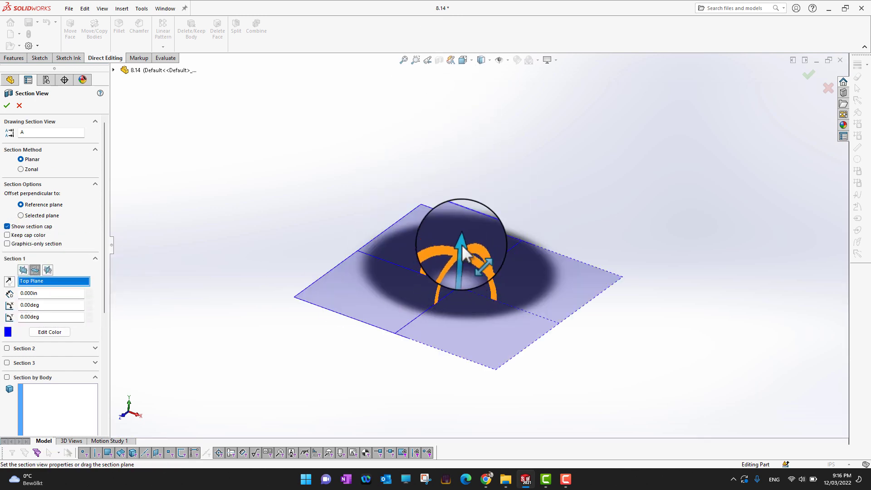
{"action": "left_click_drag", "start_coordinate": [461, 244], "coordinate": [459, 191]}
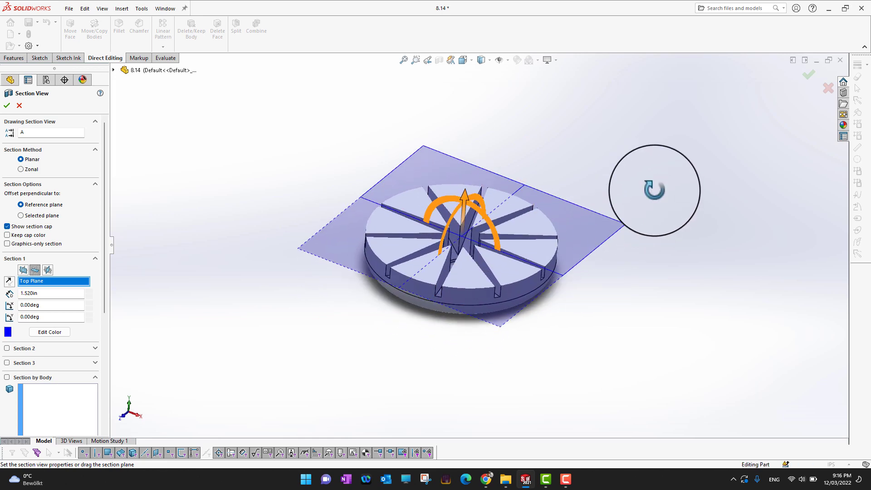
{"action": "middle_click_drag", "start_coordinate": [654, 190], "coordinate": [653, 311]}
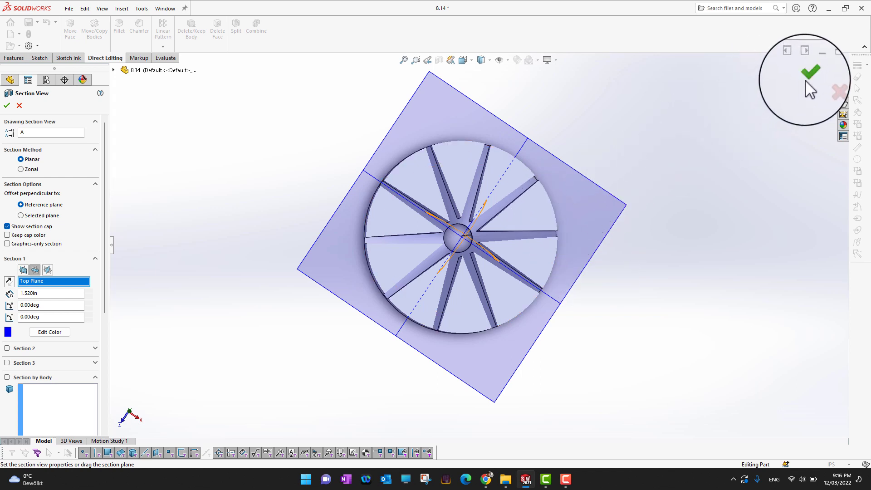
{"action": "left_click", "coordinate": [19, 106]}
- Delete Combine2 to restore the separate blade pattern and envelope bodies
{"action": "middle_click_drag", "start_coordinate": [578, 320], "coordinate": [587, 190]}
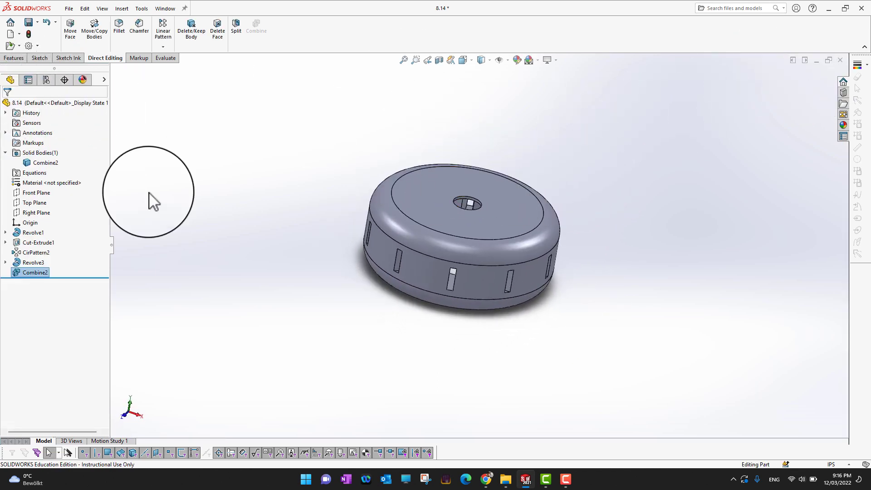
{"action": "right_click", "coordinate": [34, 271]}
{"action": "left_click", "coordinate": [59, 323]}
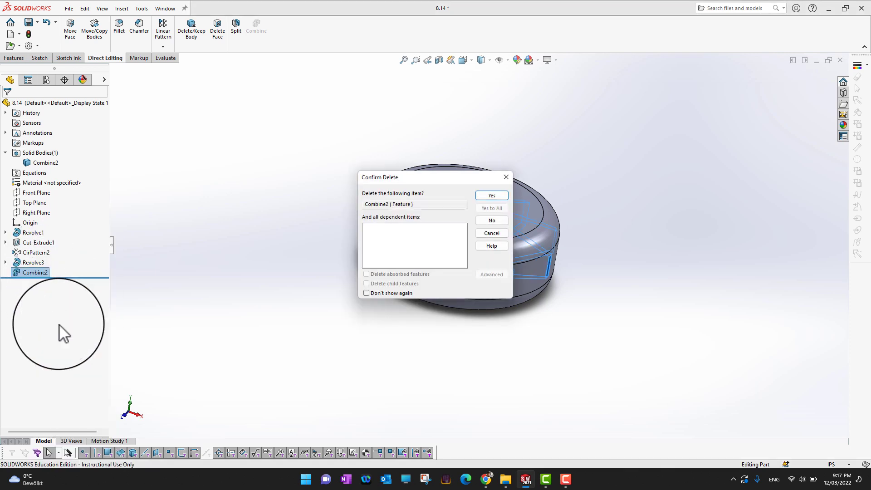
{"action": "left_click", "coordinate": [492, 195]}
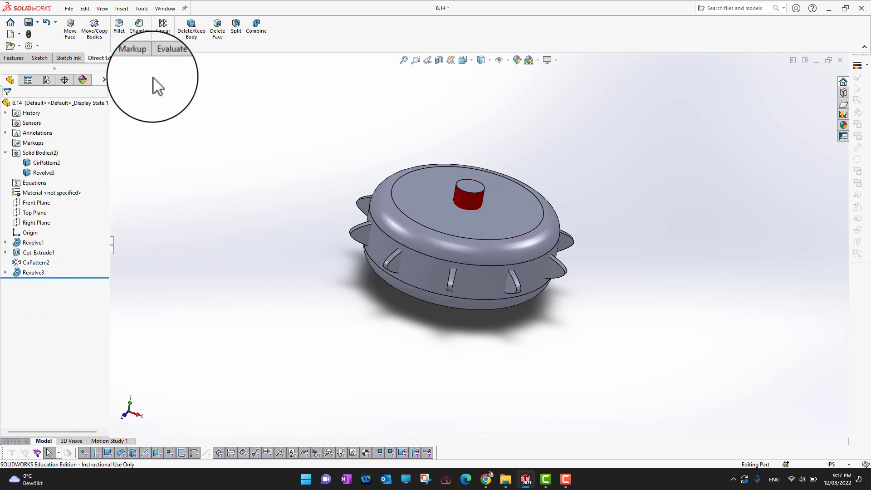
- Combine Revolve3 and CirPattern2 with Common, trimming the ten blades to the envelope as Combine3
{"action": "left_click", "coordinate": [255, 26]}
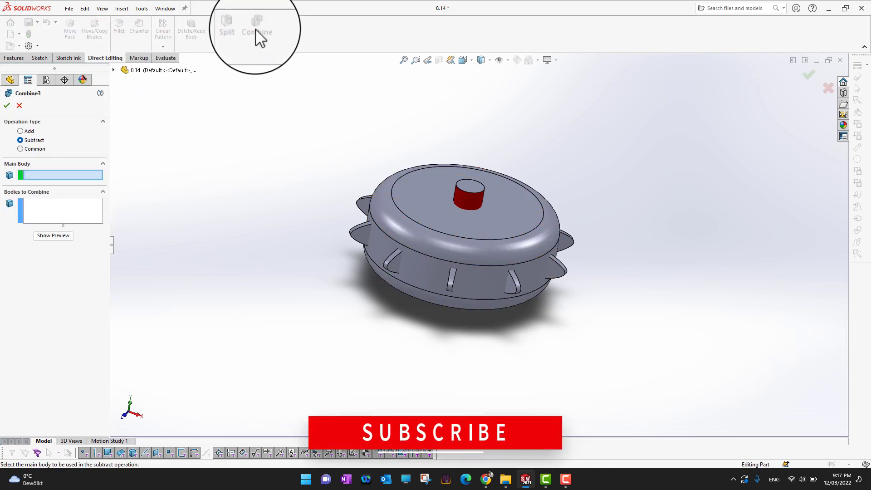
{"action": "left_click", "coordinate": [29, 149]}
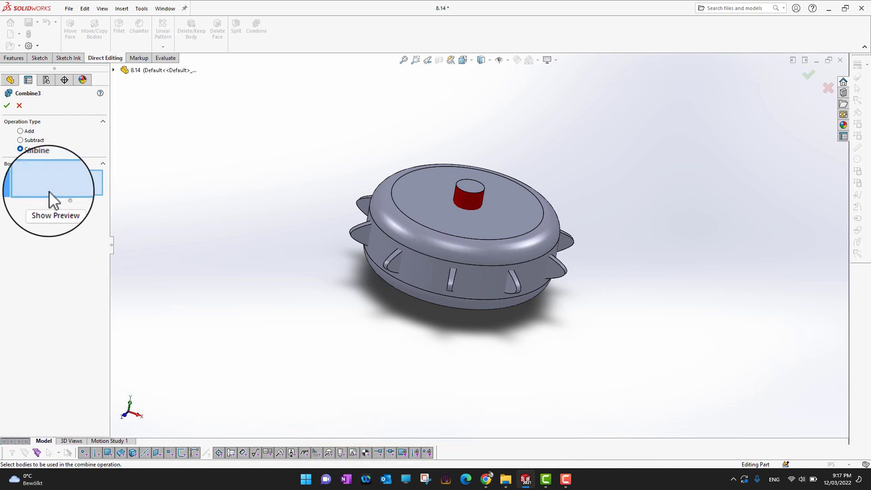
{"action": "left_click", "coordinate": [414, 190]}
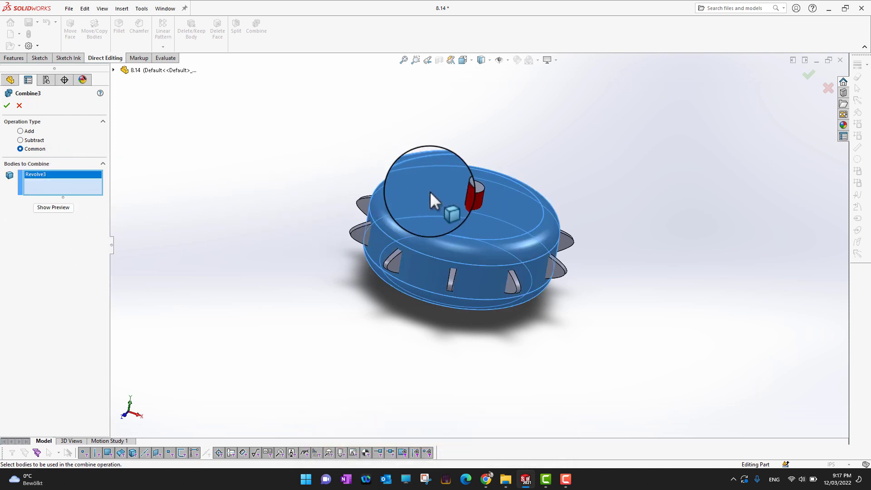
{"action": "left_click", "coordinate": [473, 195]}
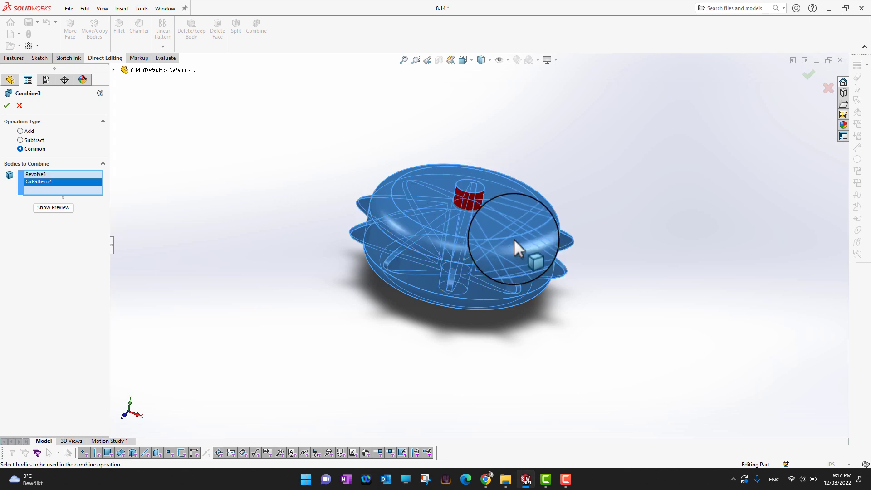
{"action": "middle_click_drag", "start_coordinate": [594, 284], "coordinate": [540, 254]}
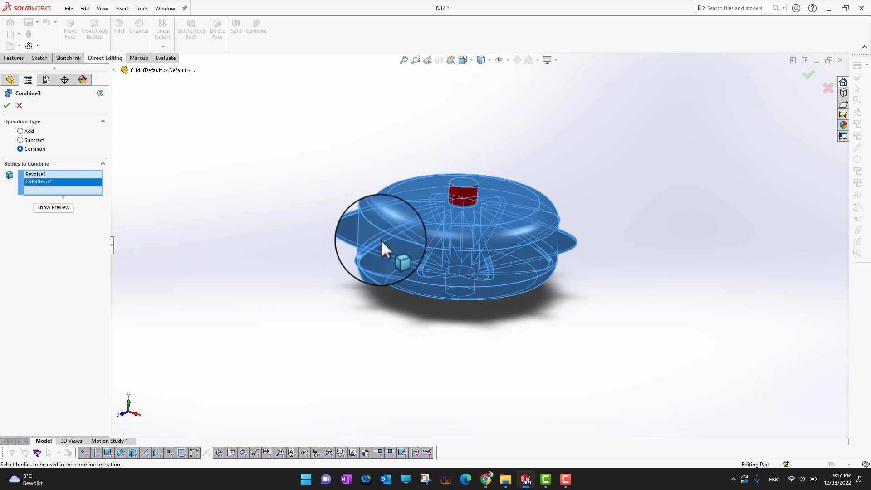
{"action": "left_click", "coordinate": [6, 99]}
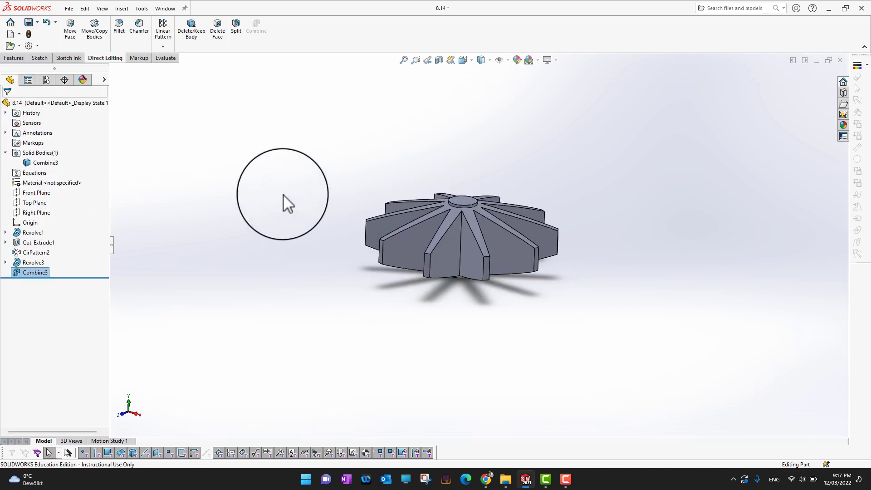
{"action": "middle_click_drag", "start_coordinate": [284, 200], "coordinate": [349, 344]}
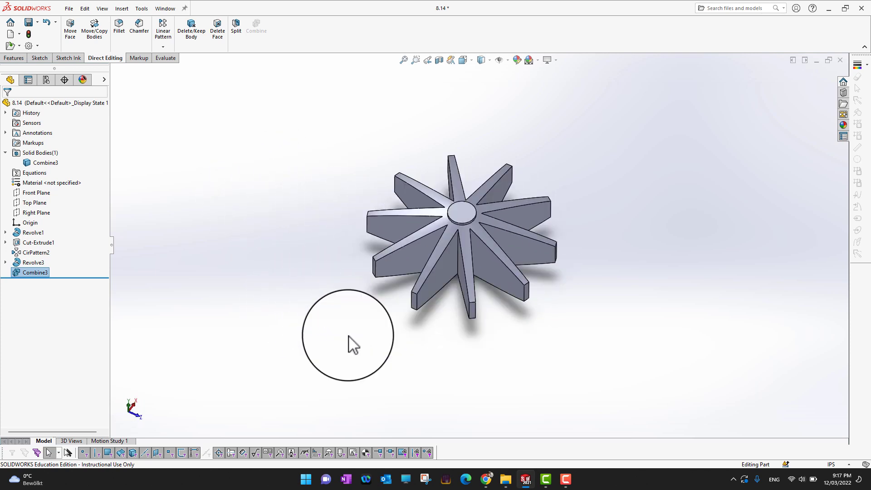